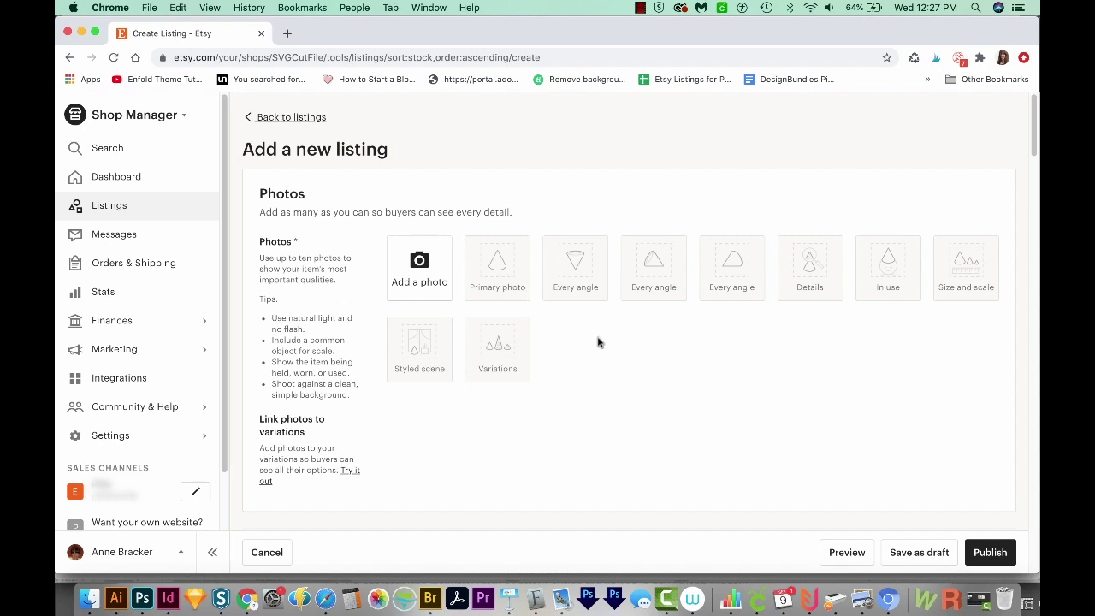
Upload Your name.png as the listing's first photo after previewing it.
{"action": "left_click", "coordinate": [443, 279]}
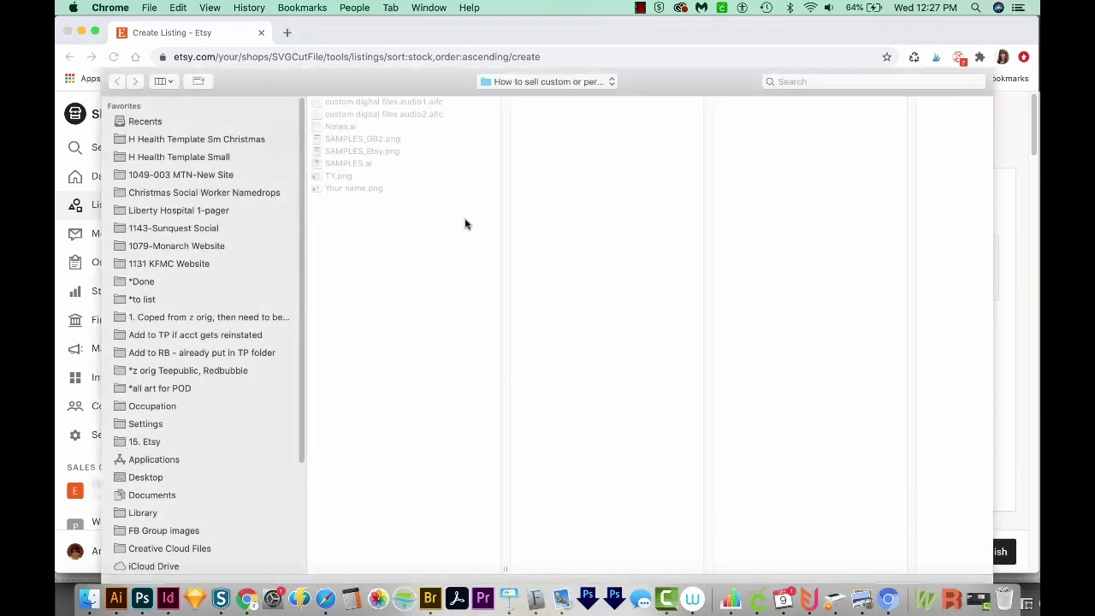
{"action": "left_click", "coordinate": [368, 187]}
{"action": "key", "text": "space"}
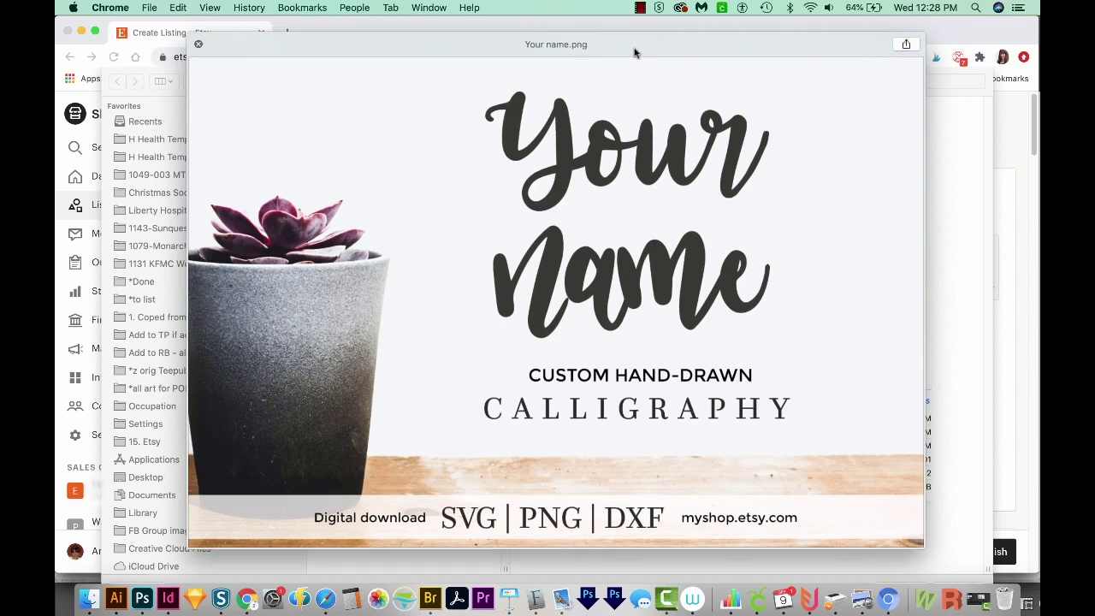
{"action": "left_click_drag", "start_coordinate": [634, 53], "coordinate": [632, 45]}
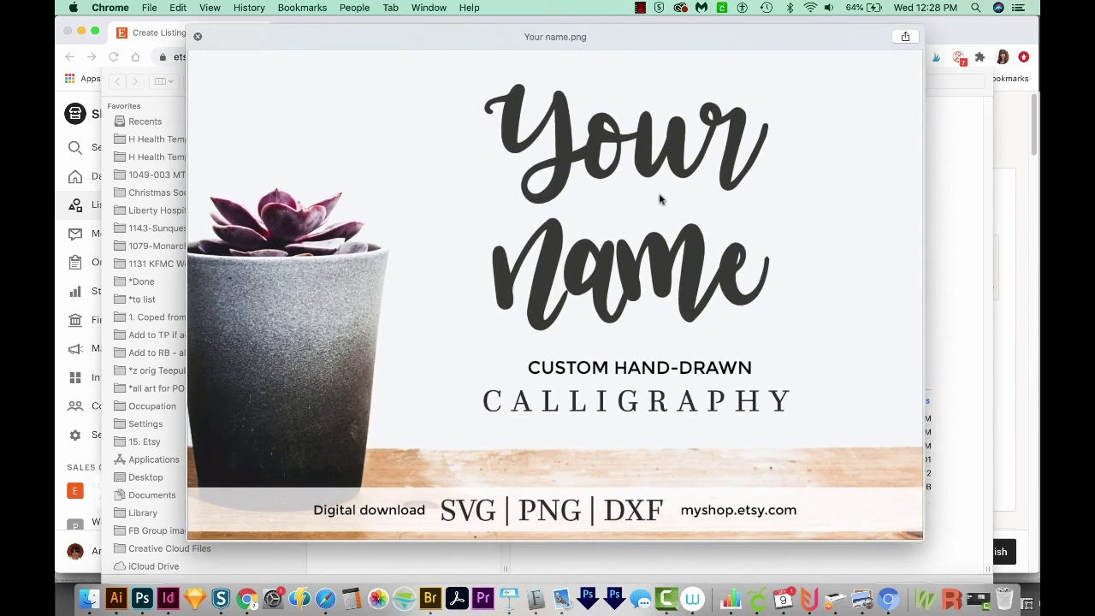
{"action": "left_click_drag", "start_coordinate": [604, 47], "coordinate": [605, 42]}
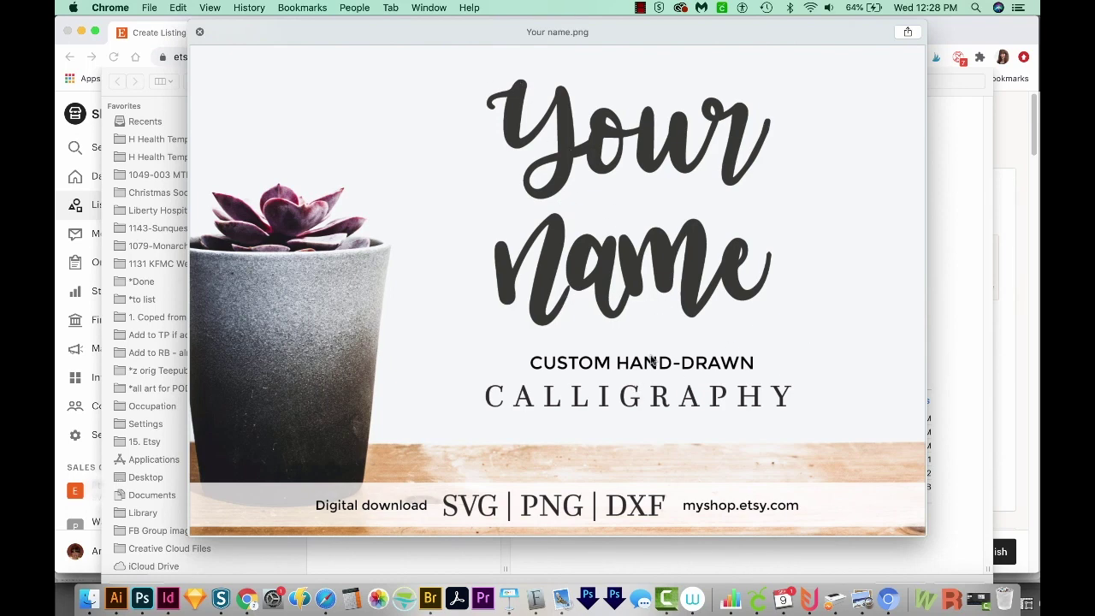
{"action": "key", "text": "space"}
{"action": "key", "text": "Return"}
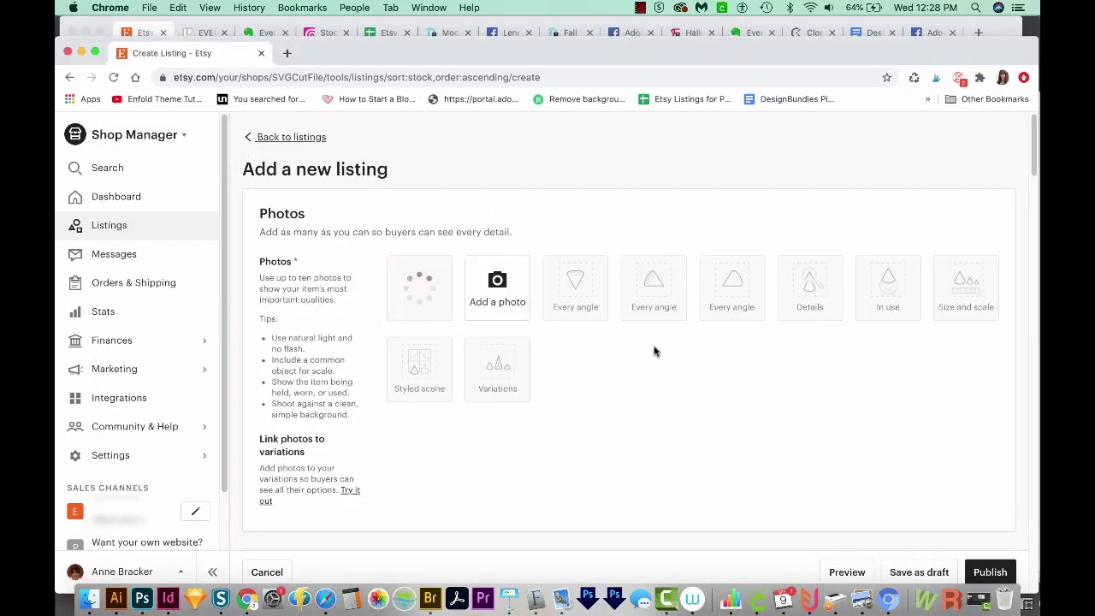
Add SAMPLES_Etsy.png and SAMPLES_DB2.png as further listing photos.
{"action": "left_click", "coordinate": [505, 278]}
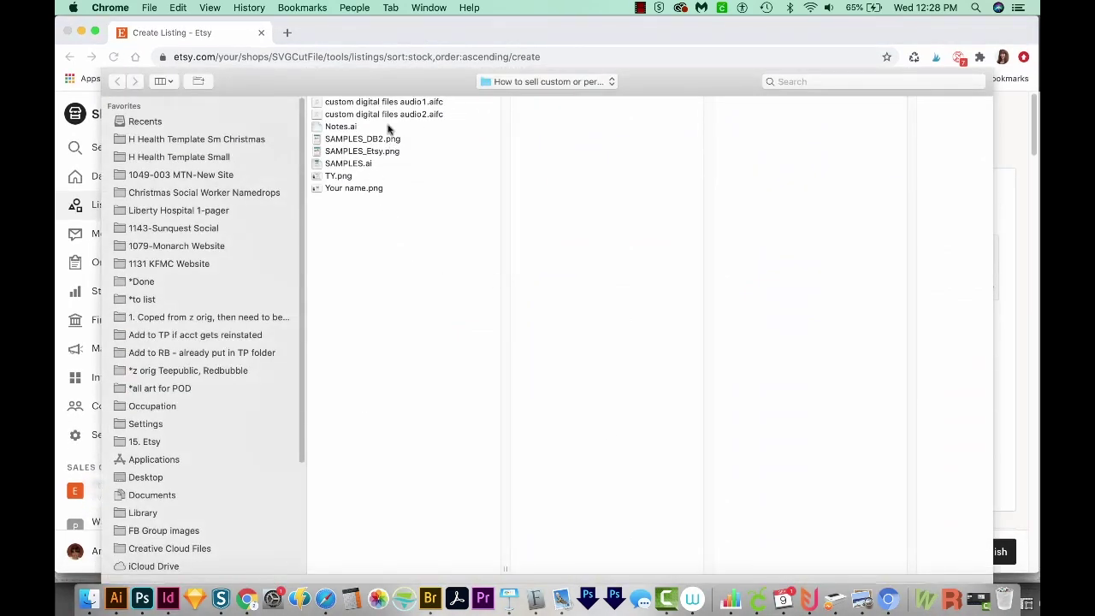
{"action": "left_click", "coordinate": [394, 150]}
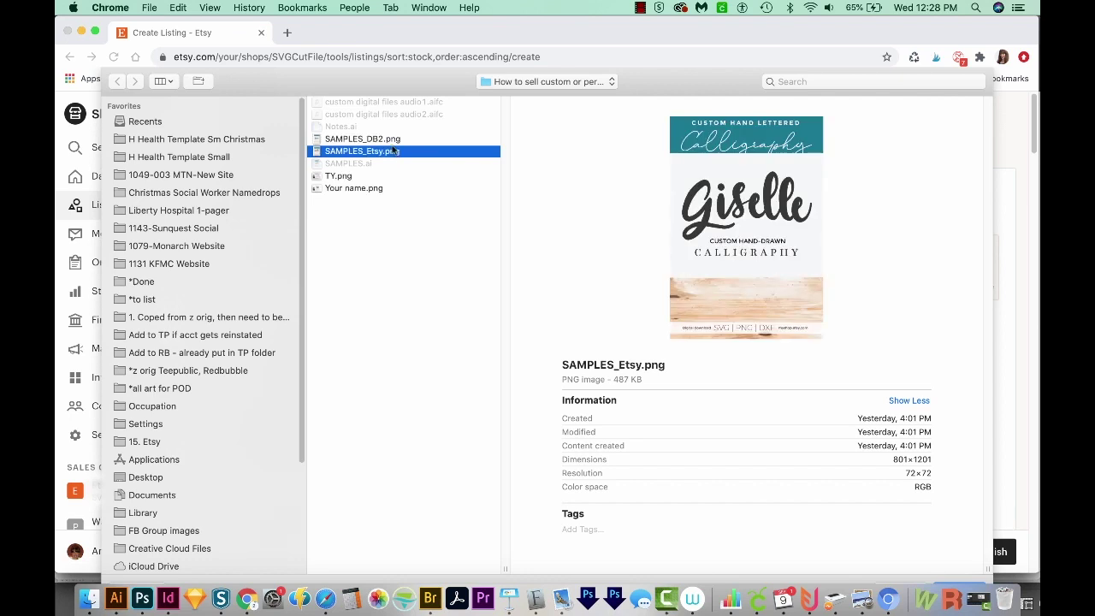
{"action": "double_click", "coordinate": [391, 150]}
{"action": "left_click", "coordinate": [578, 322]}
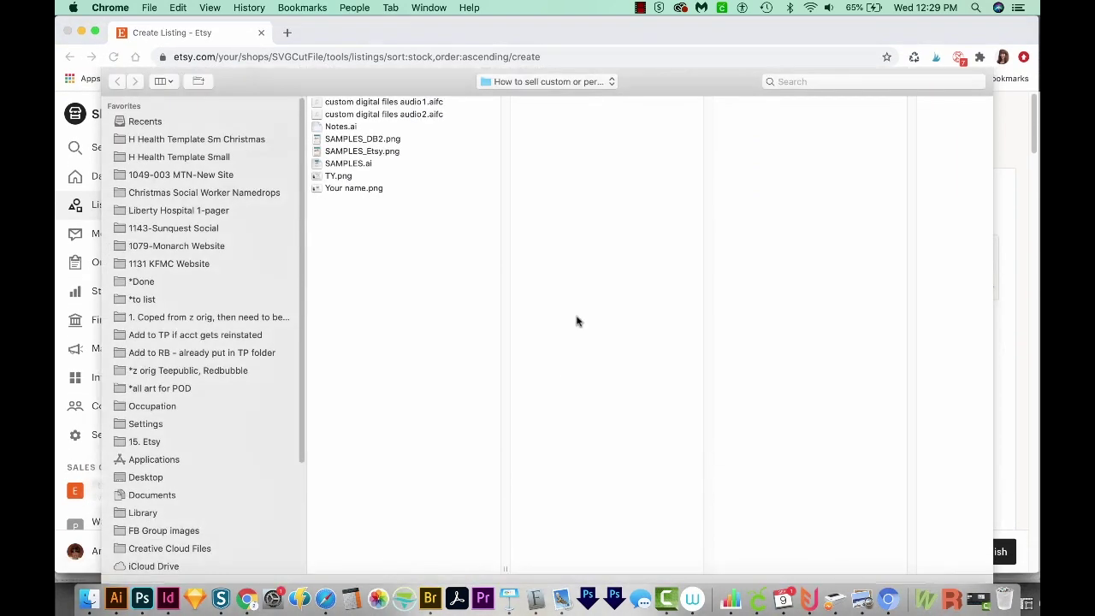
{"action": "left_click", "coordinate": [389, 140]}
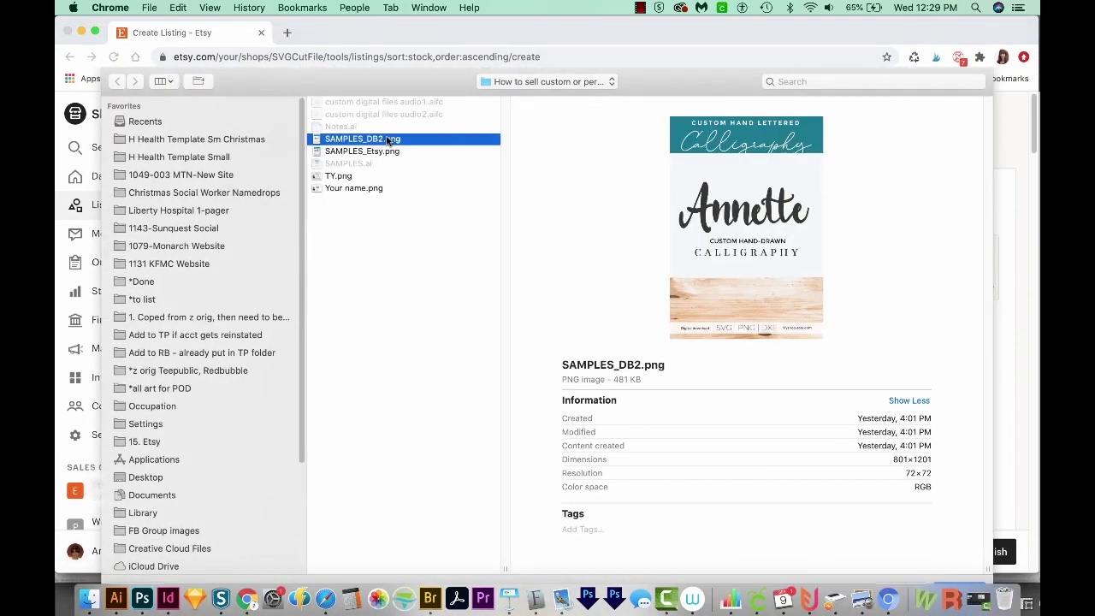
{"action": "double_click", "coordinate": [389, 140]}
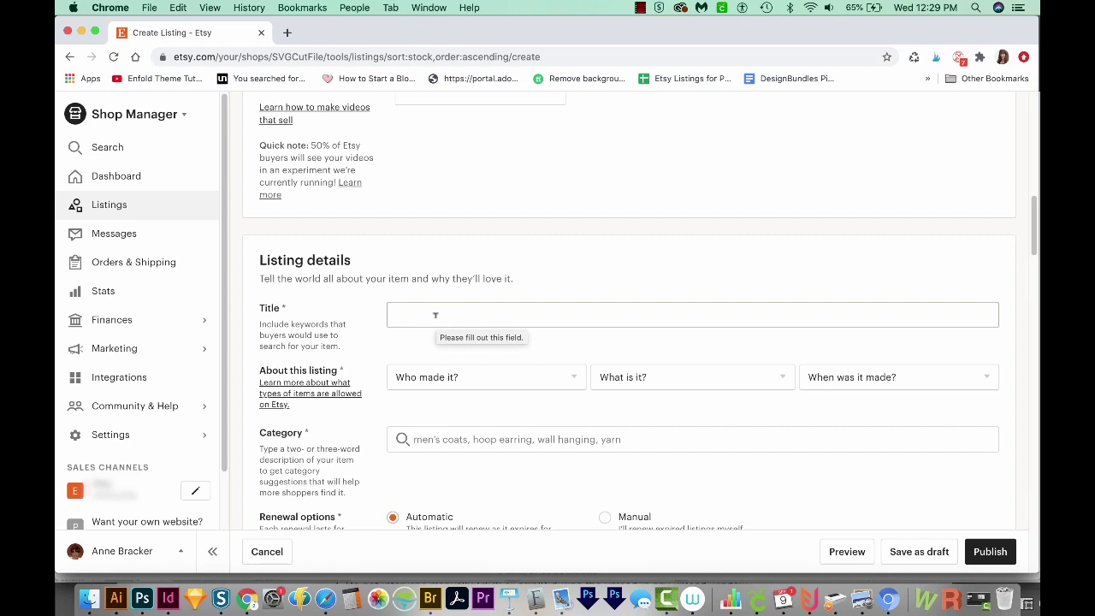
Title the listing 'Custom hand drawn calligraphy, personalized hand lettering' and make it a digital item.
{"action": "type", "text": "Custom hand drawn calligraph"}
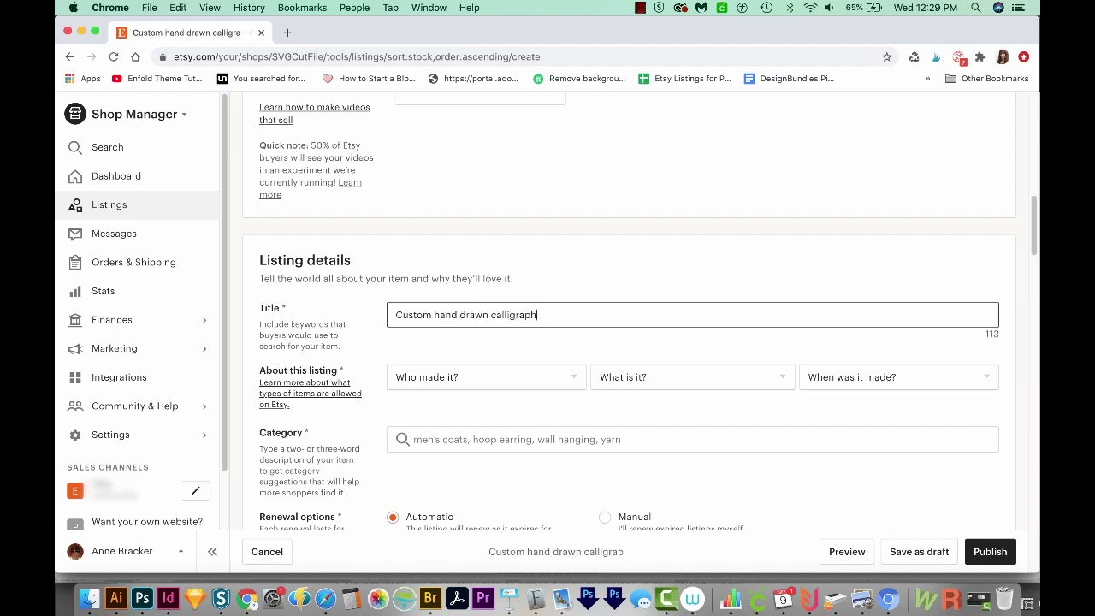
{"action": "type", "text": "y, personalized hand lettering"}
{"action": "key", "text": "ctrl+a"}
{"action": "left_click", "coordinate": [340, 411]}
{"action": "scroll", "coordinate": [340, 411], "scroll_direction": "down", "scroll_amount": 5}
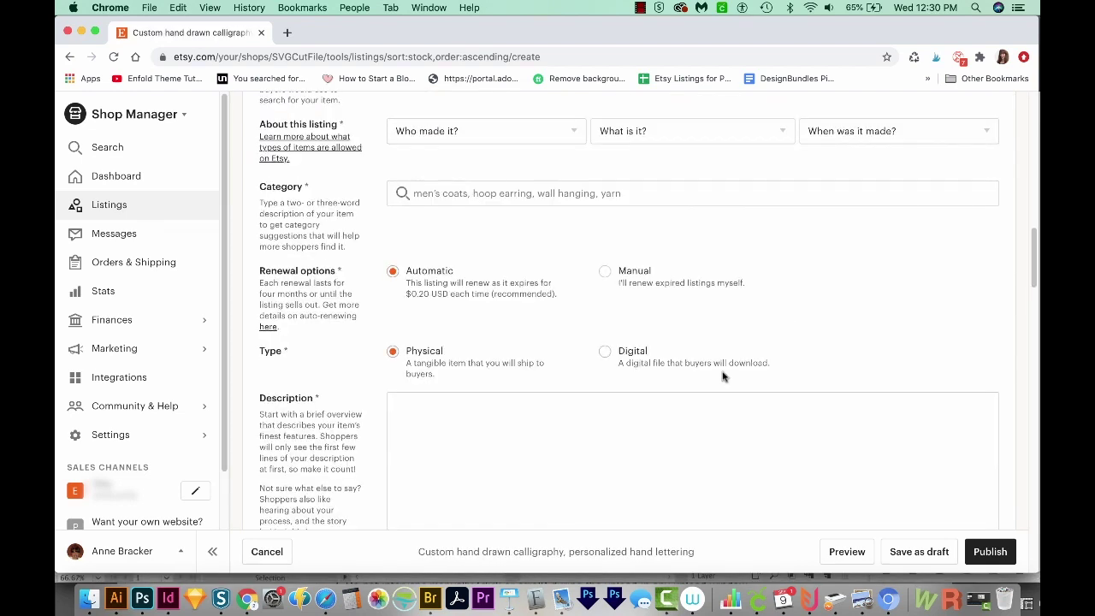
{"action": "left_click", "coordinate": [605, 351]}
Fill the description with pasted paragraphs and 'This listing is for digital files. You will not receive a physical item.'.
{"action": "left_click", "coordinate": [552, 485]}
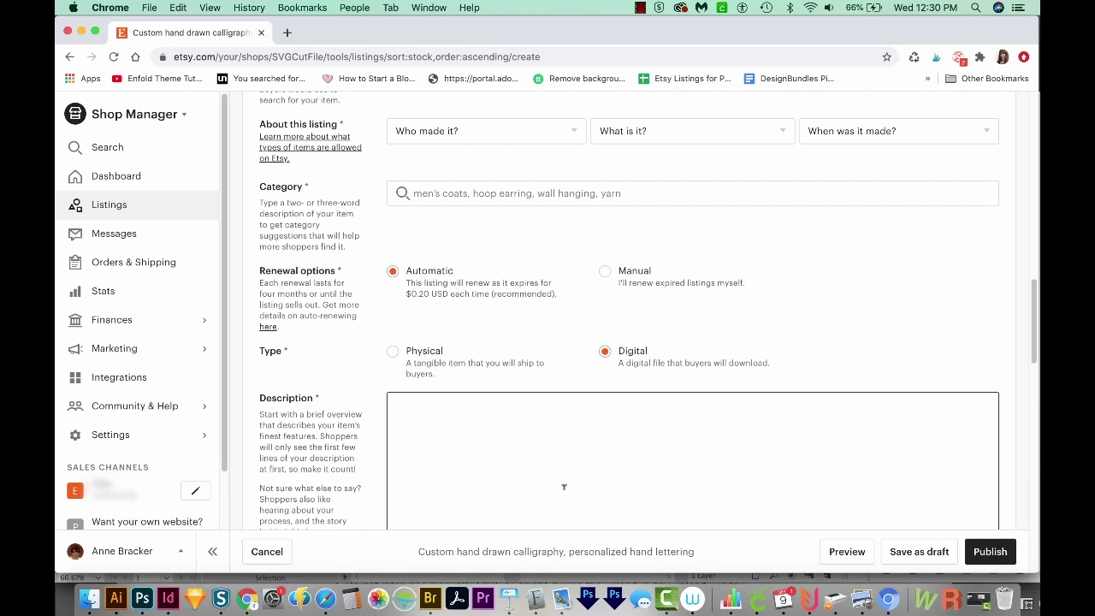
{"action": "type", "text": "When checking out, please send ONE name you would like me to custom hand letter for you in the personalization section. I will send the files to your email within 24 hours. The files included SVG, DXF and PNG - please make sure one of these file types will work for your project, as we don’t give refunds."}
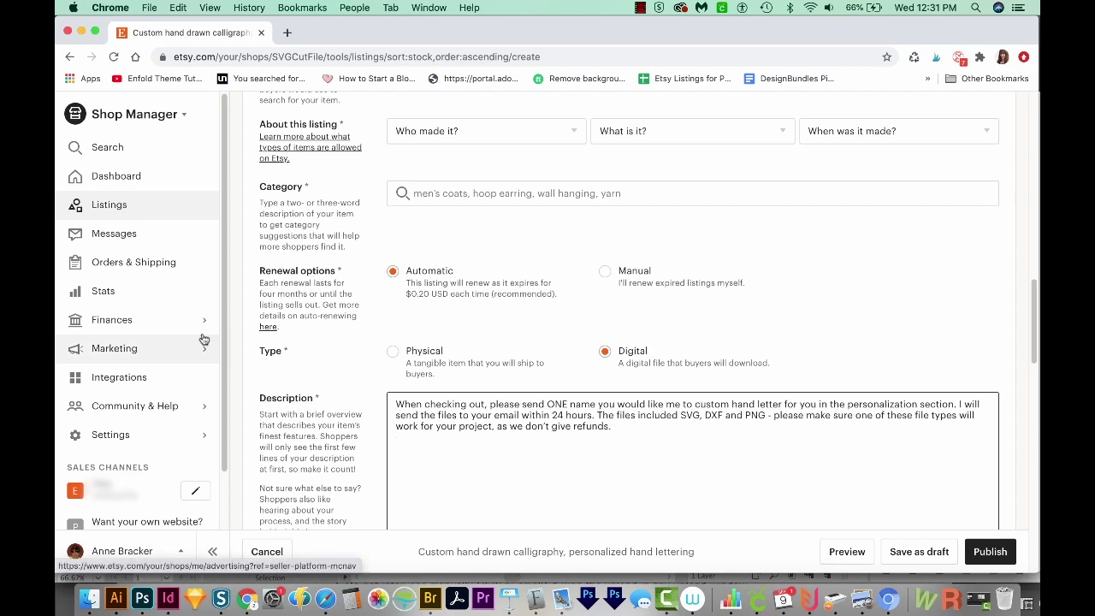
{"action": "type", "text": "This listing is for digital files. You will not receive a physical item."}
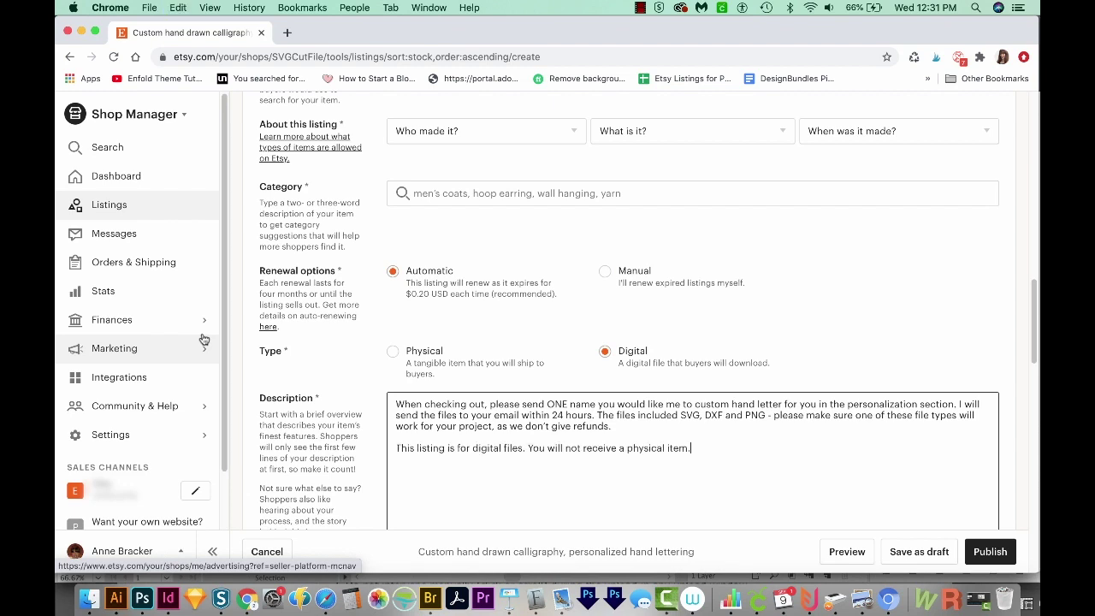
{"action": "key", "text": "Return"}
{"action": "key", "text": "Return"}
{"action": "type", "text": "This listing is for one custom name lettering svg, dxf and png. This file is for personal and small business use of physical products up to 100 productions."}
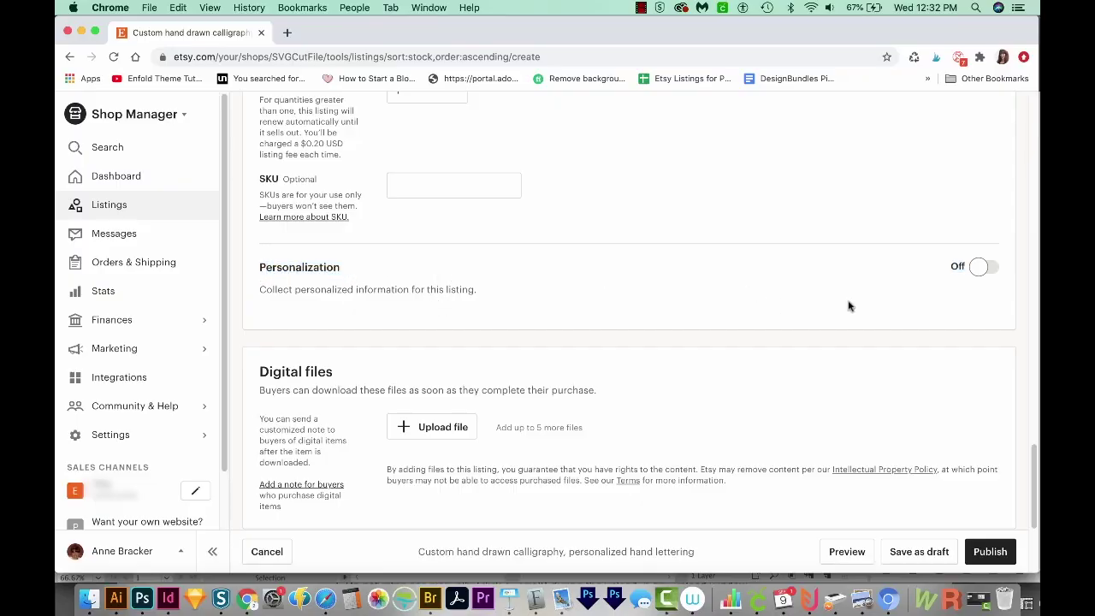
Enable personalization with pasted one-name buyer instructions and a 12-character limit replacing 256.
{"action": "left_click", "coordinate": [978, 269]}
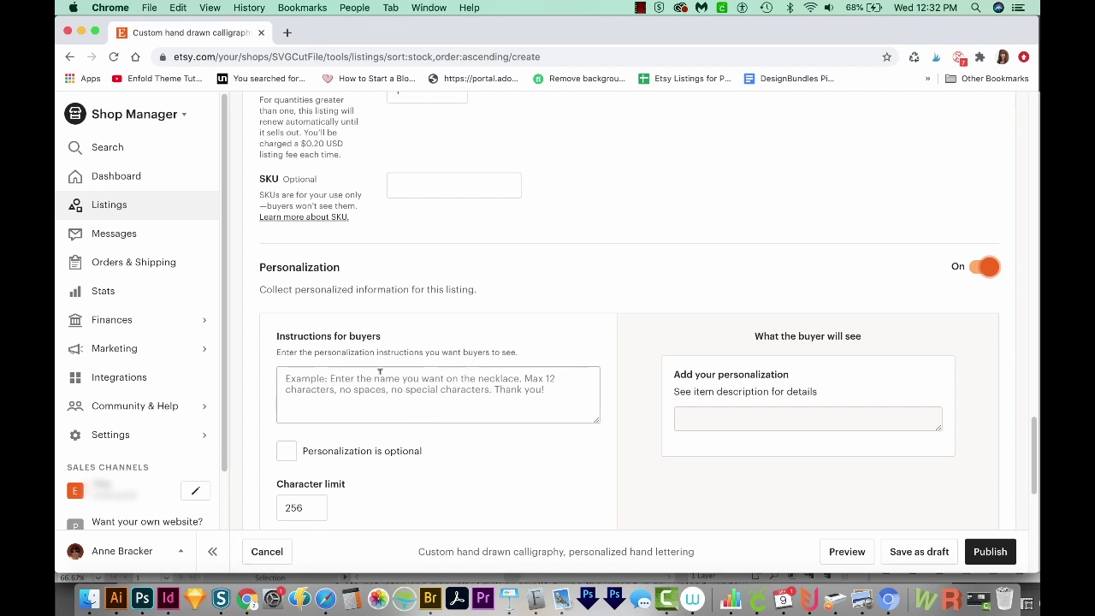
{"action": "left_click", "coordinate": [334, 378]}
{"action": "type", "text": "Please send ONE name you would like me to custom-create for you.  The word/words should have 12 characters maximum. Thank you!"}
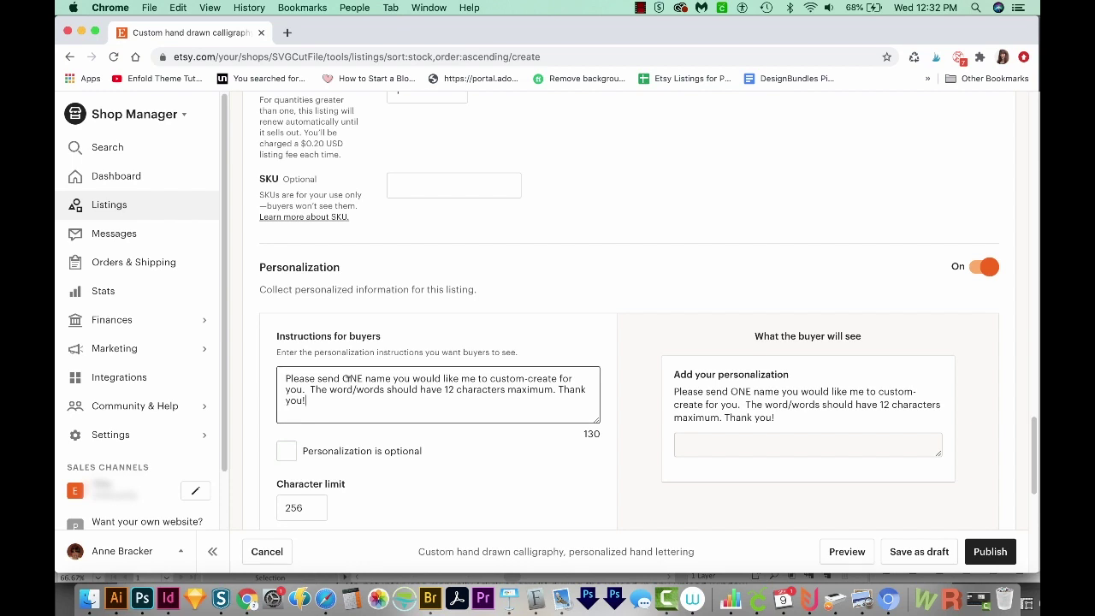
{"action": "left_click", "coordinate": [306, 507]}
{"action": "left_click_drag", "start_coordinate": [306, 507], "coordinate": [268, 506]}
{"action": "type", "text": "1"}
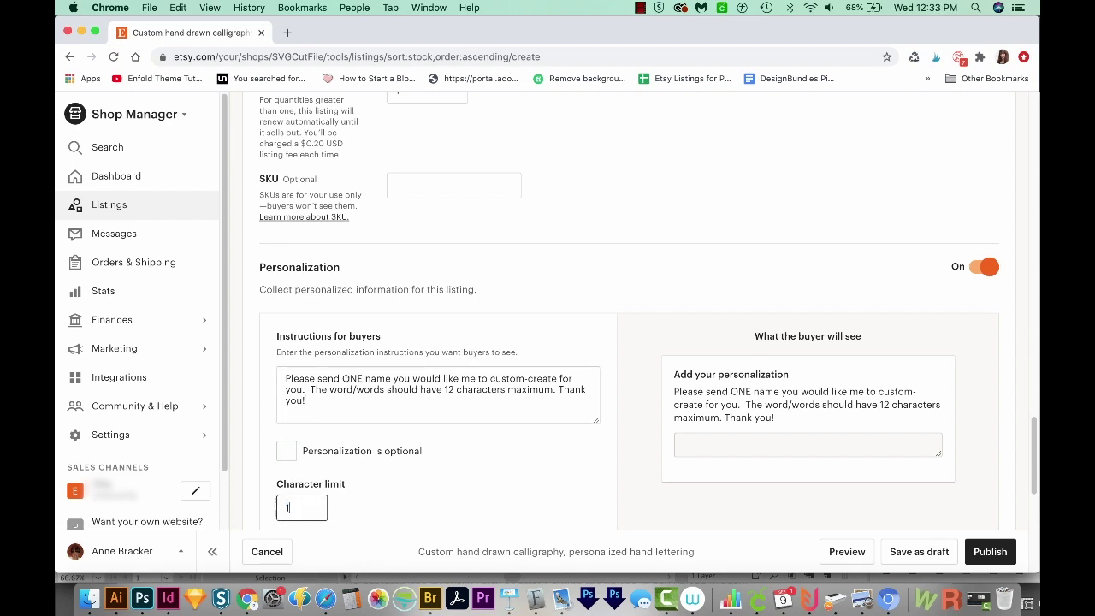
{"action": "type", "text": "2"}
{"action": "key", "text": "Return"}
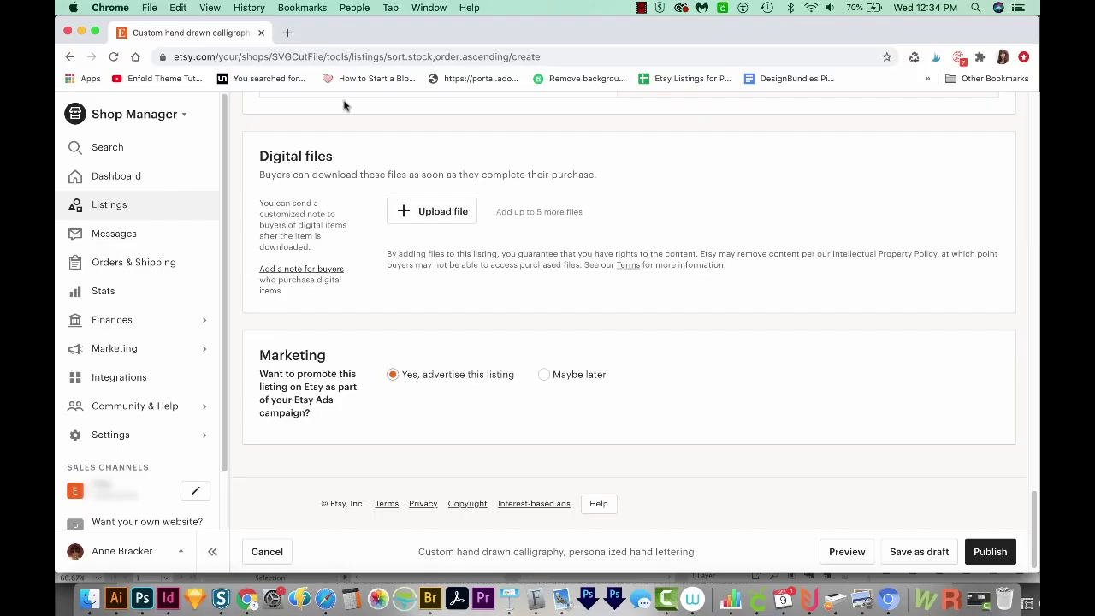
Upload TY.png, previewed first, as the listing's digital download file.
{"action": "left_click", "coordinate": [443, 214]}
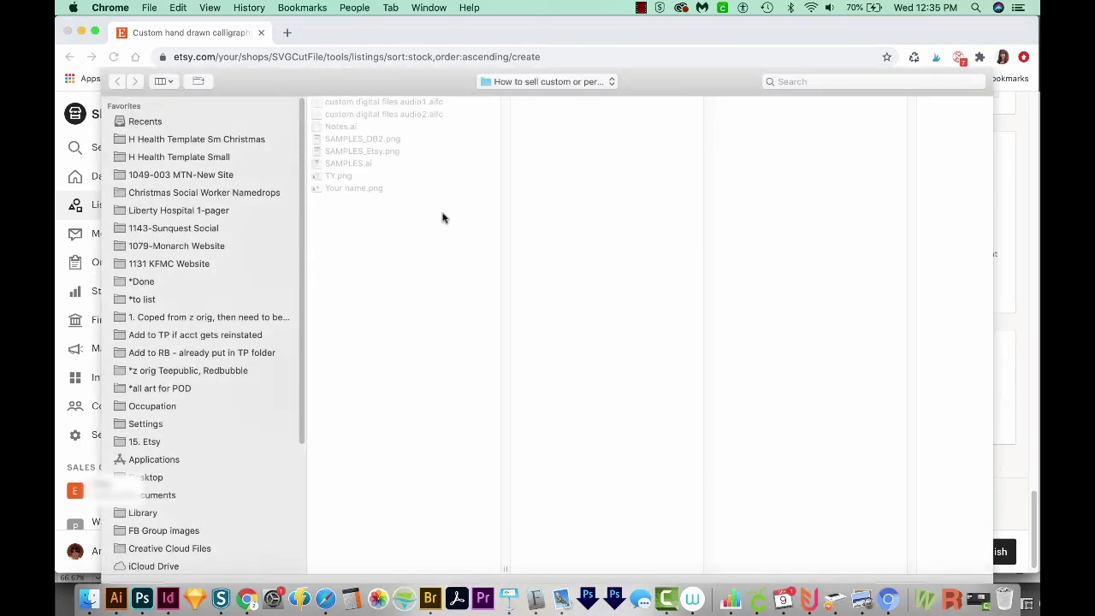
{"action": "left_click", "coordinate": [340, 178]}
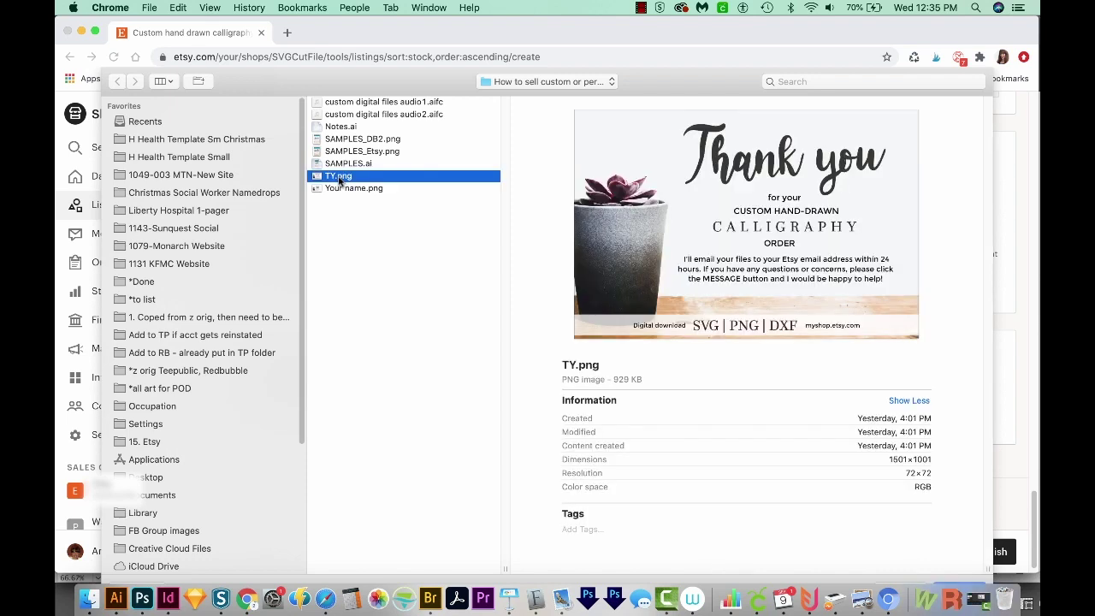
{"action": "key", "text": "space"}
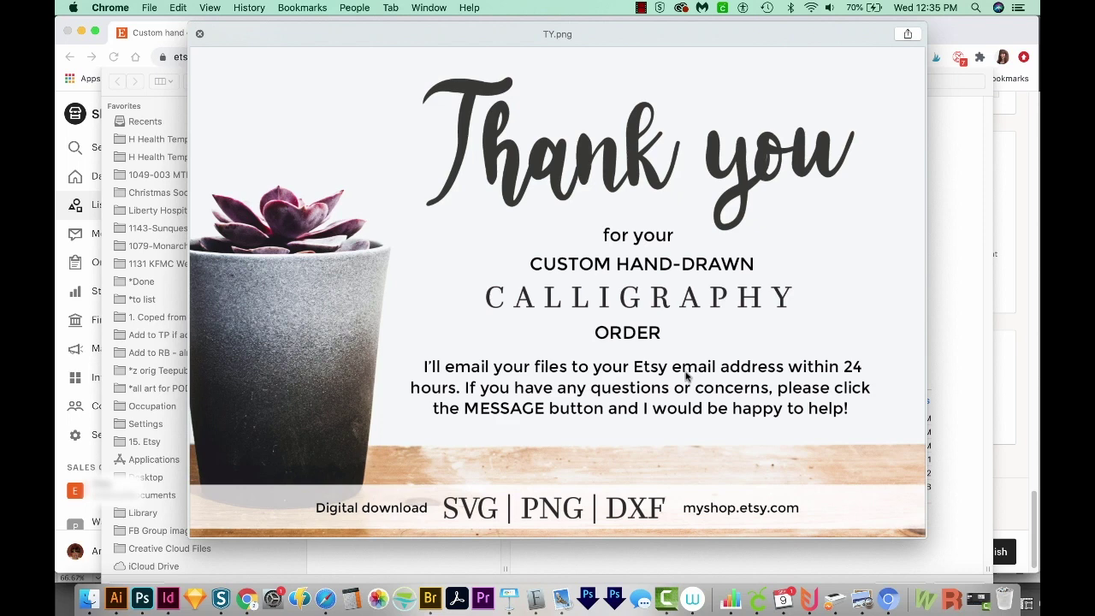
{"action": "key", "text": "Return"}
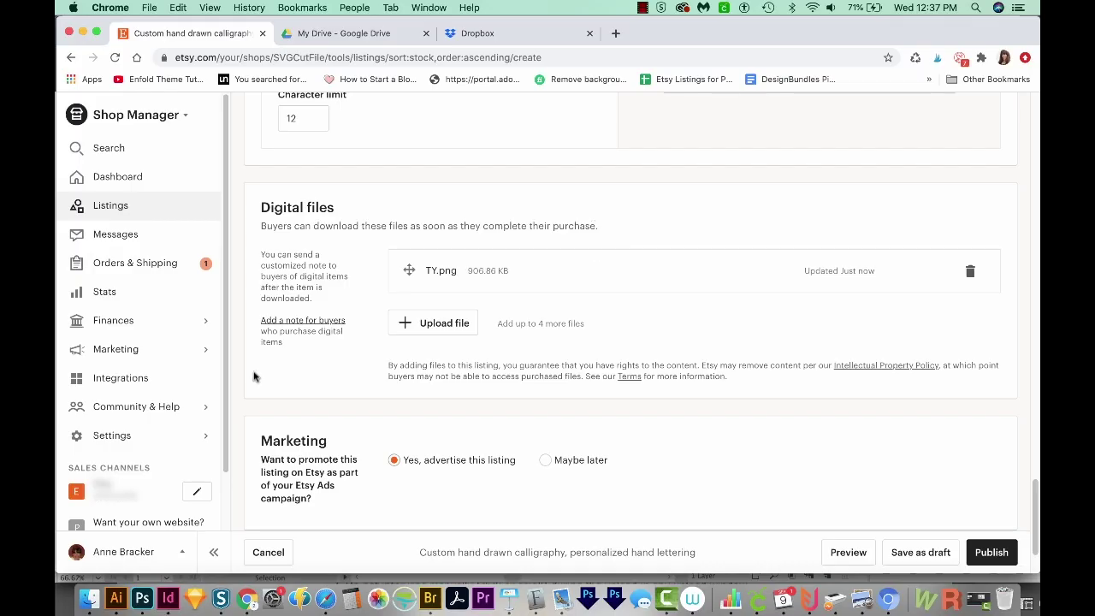
{"action": "left_click", "coordinate": [213, 272]}
Leave the unsaved listing, show Completed orders, and copy the buyer's email from the order's contact details.
{"action": "left_click", "coordinate": [654, 219]}
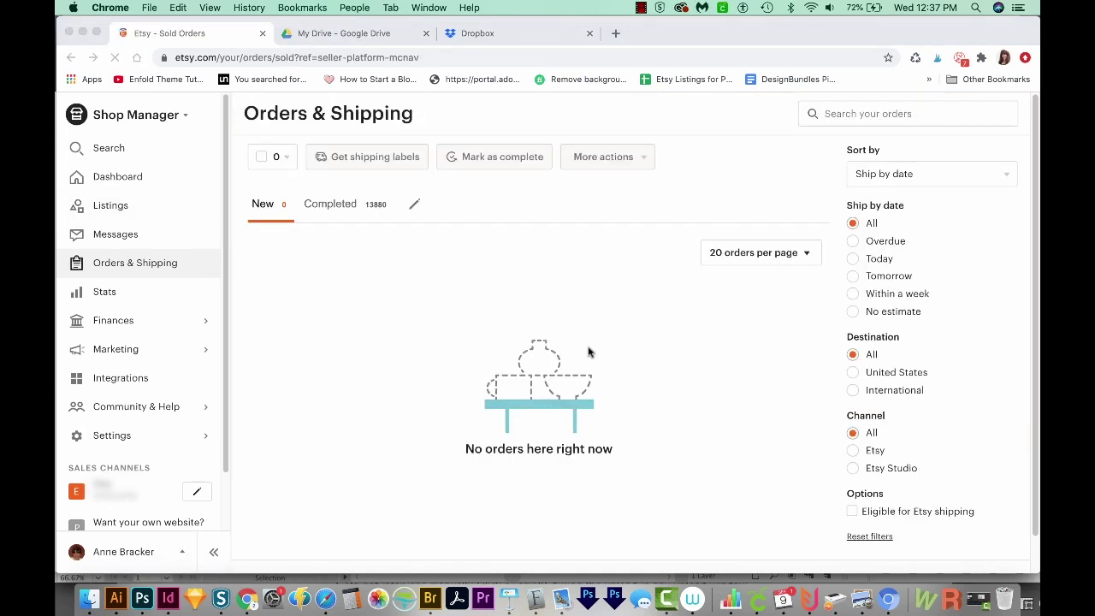
{"action": "left_click", "coordinate": [339, 207]}
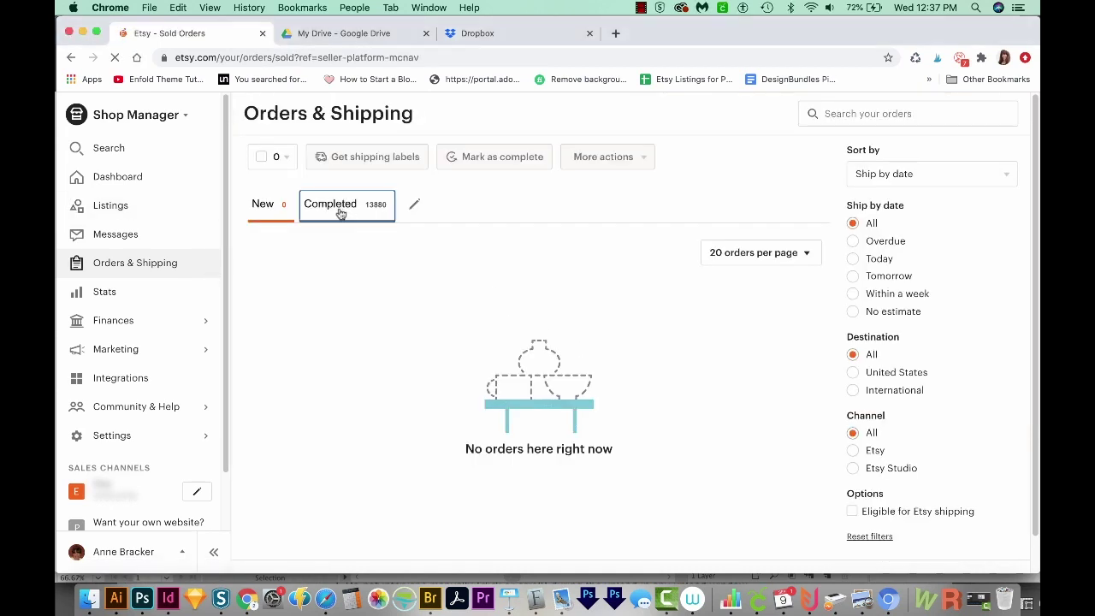
{"action": "scroll", "coordinate": [559, 159], "scroll_direction": "down", "scroll_amount": 5}
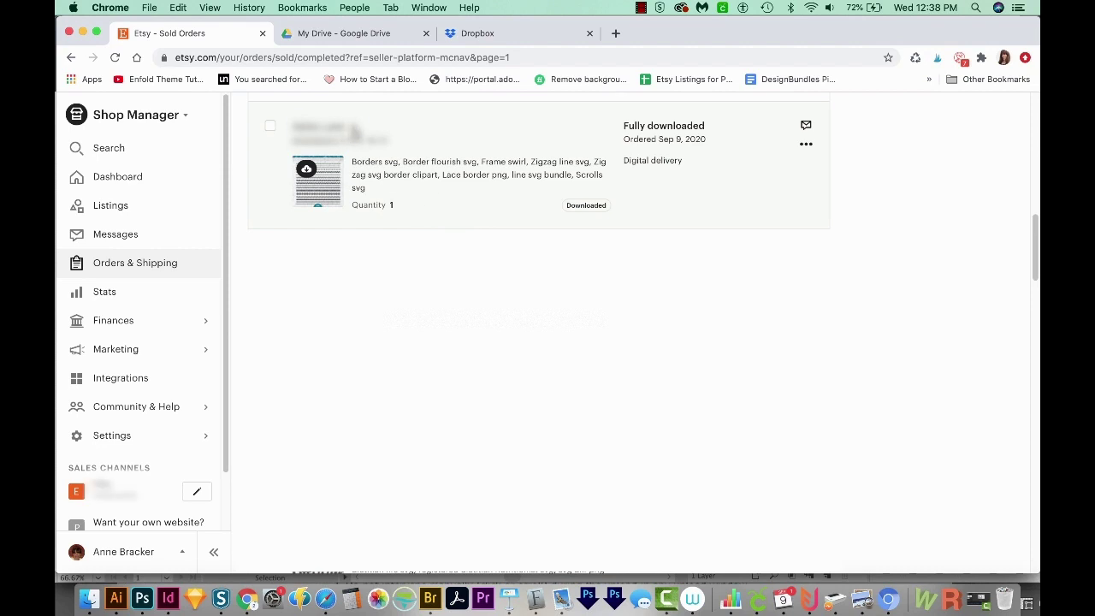
{"action": "left_click", "coordinate": [353, 130]}
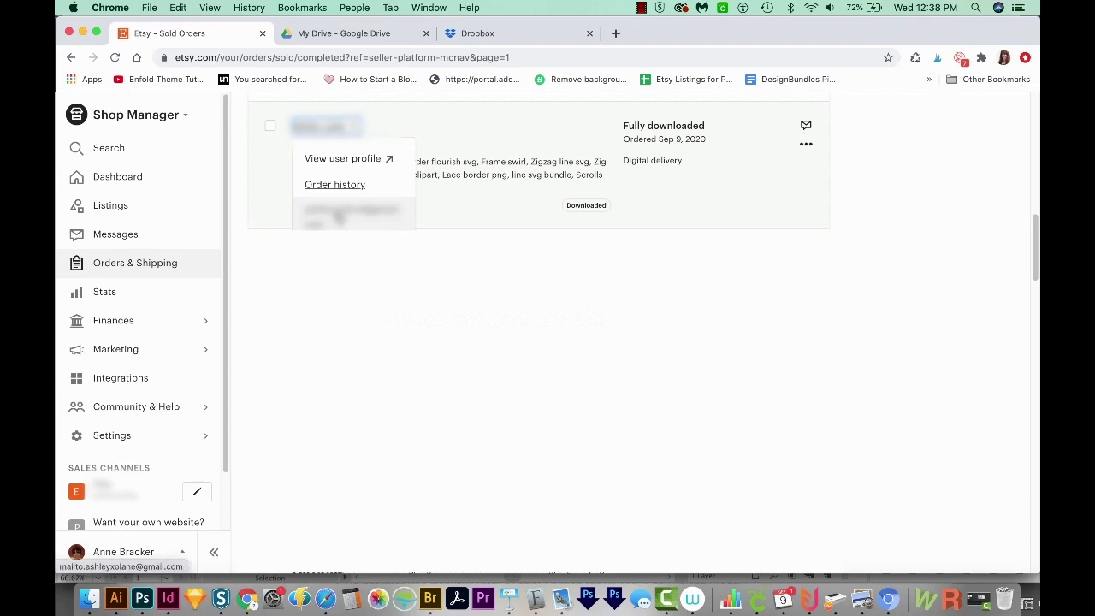
{"action": "right_click", "coordinate": [374, 208]}
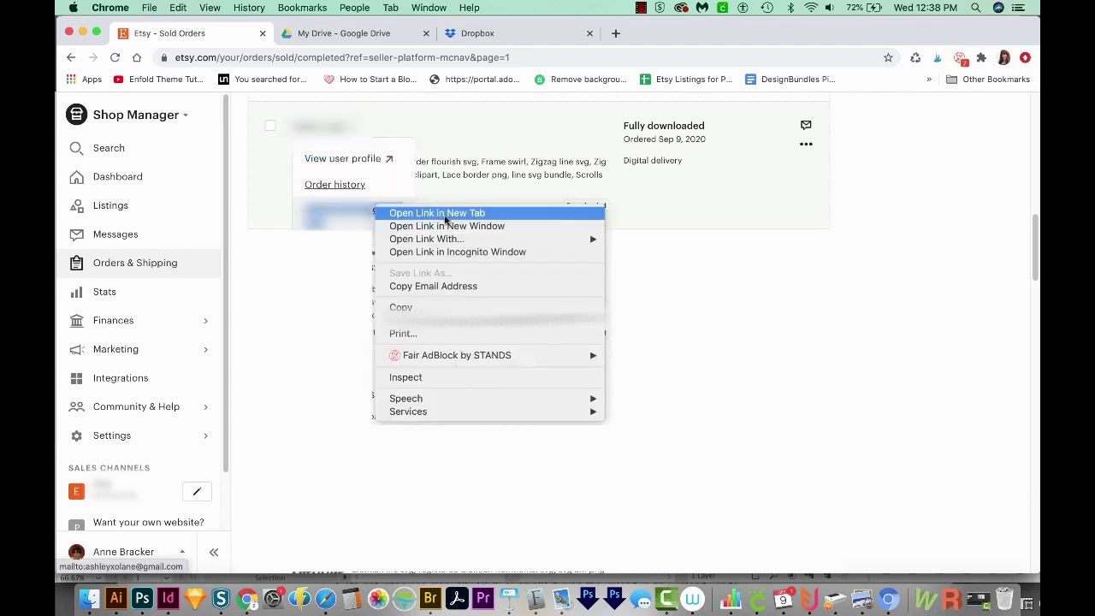
{"action": "left_click", "coordinate": [454, 289]}
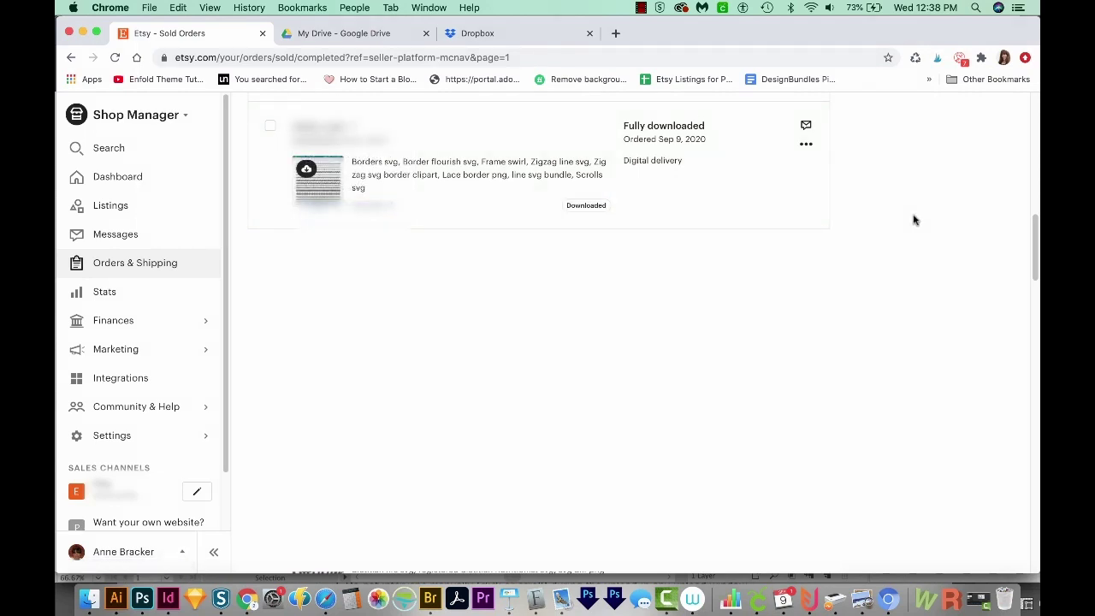